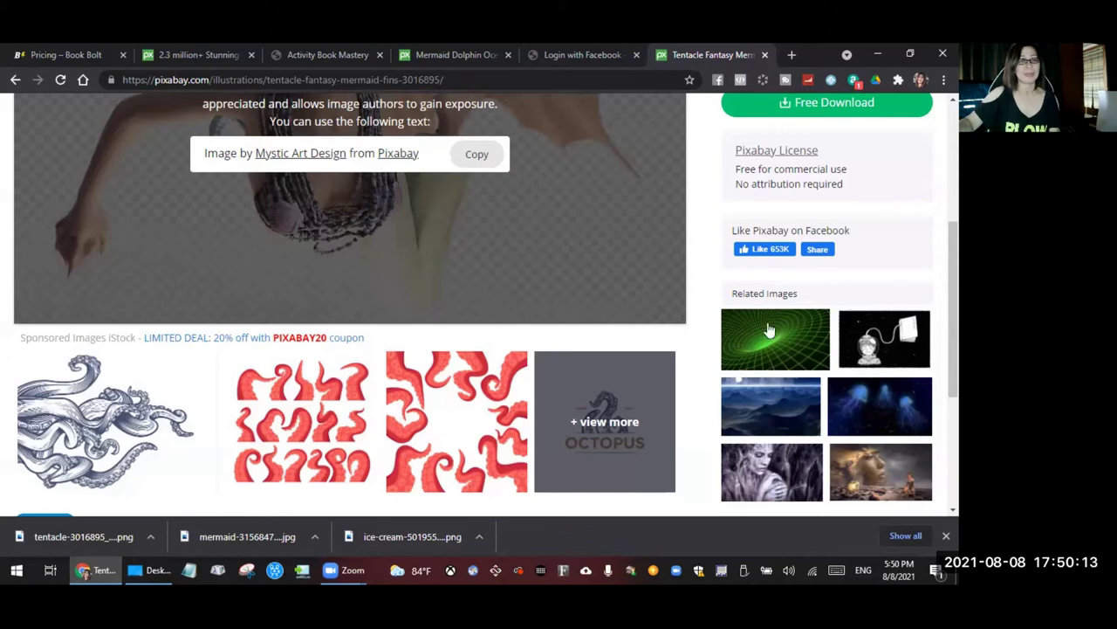
# Step: Search Pixabay for 'mermaids' across all images instead of only illustrations
pyautogui.scroll(3, 404, 242)
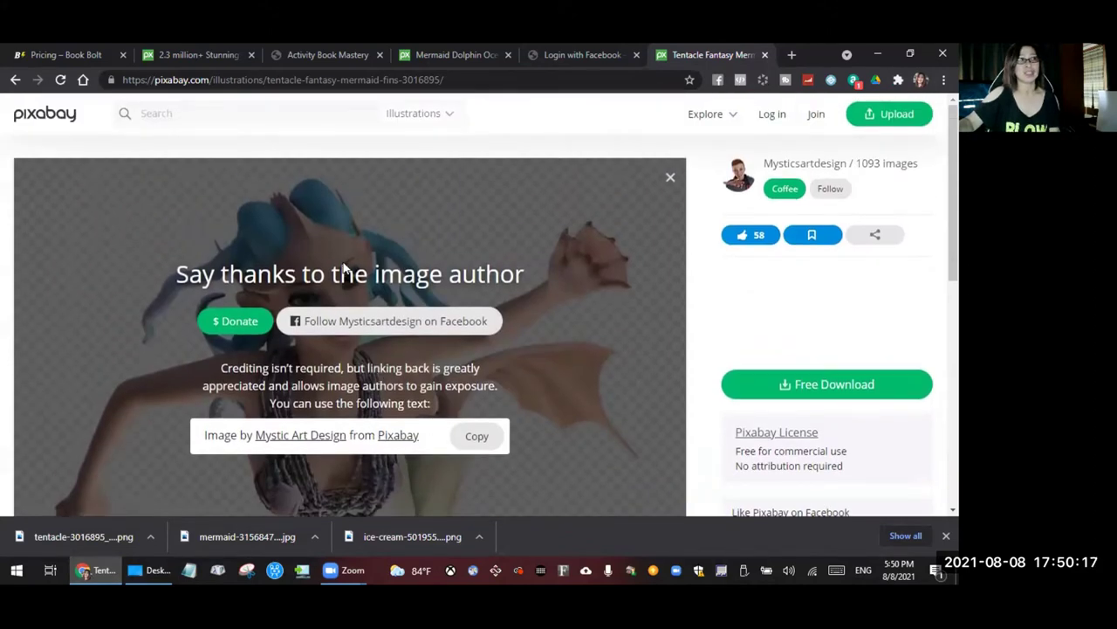
pyautogui.click(211, 115)
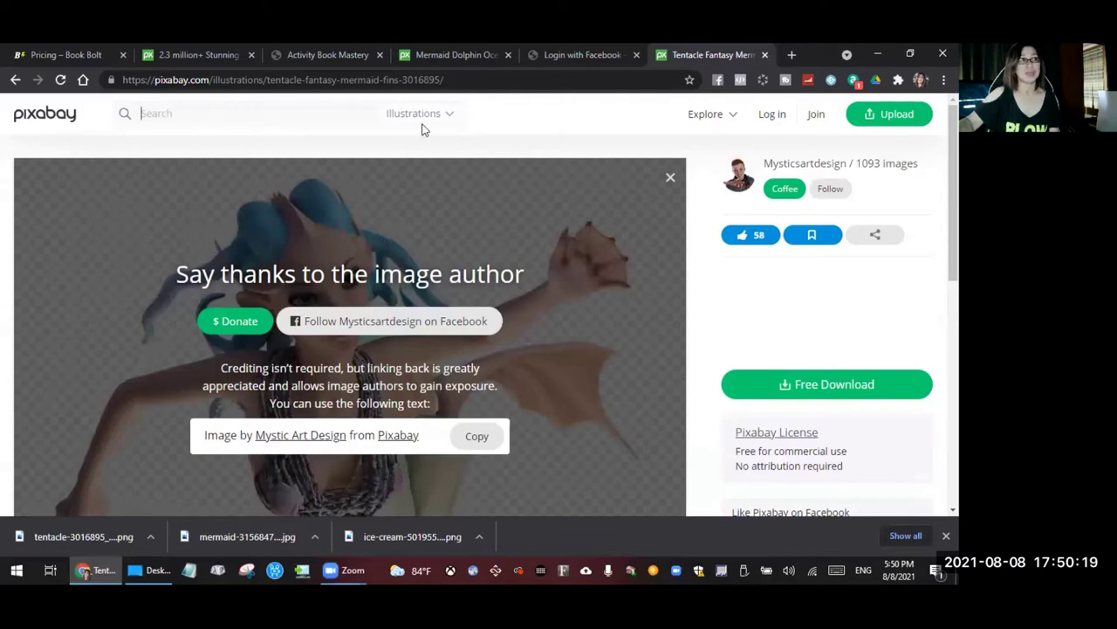
pyautogui.click(452, 118)
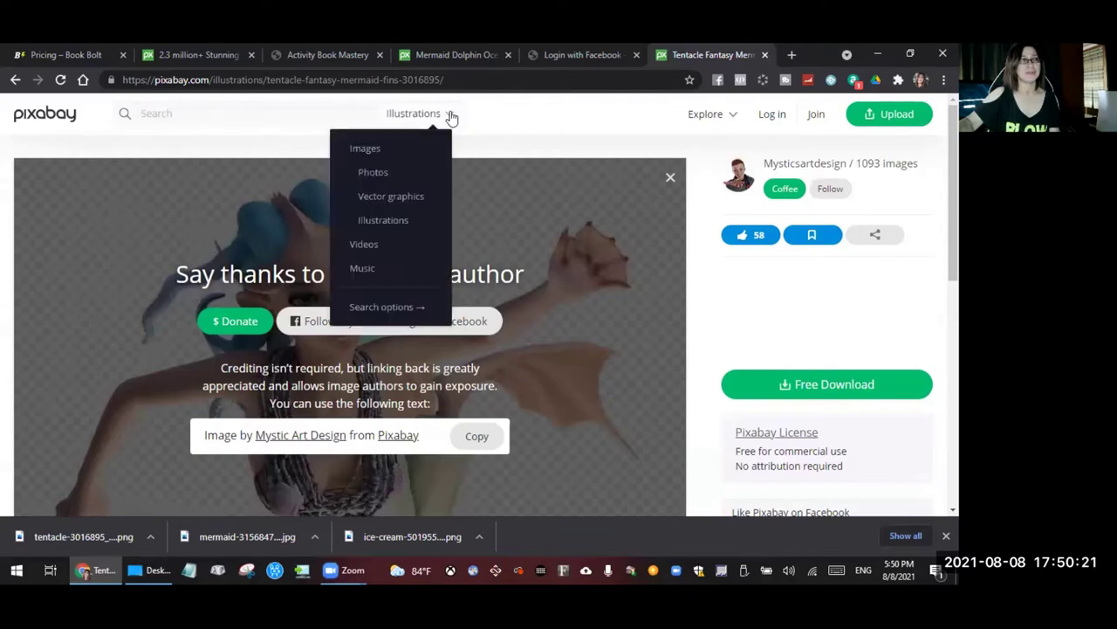
pyautogui.click(365, 146)
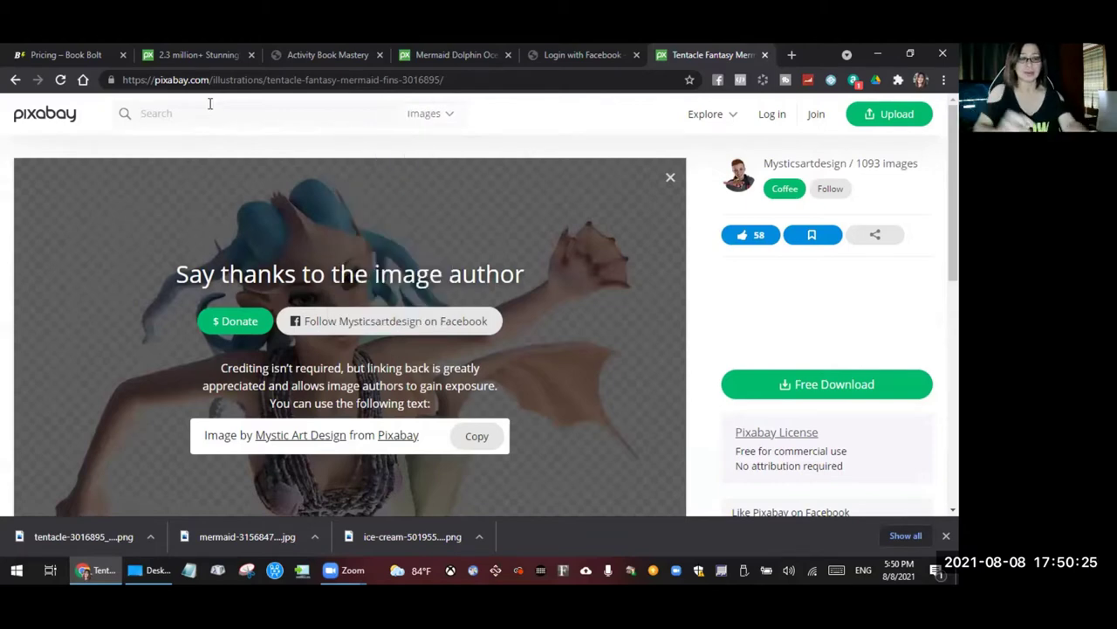
pyautogui.write('mermaids')
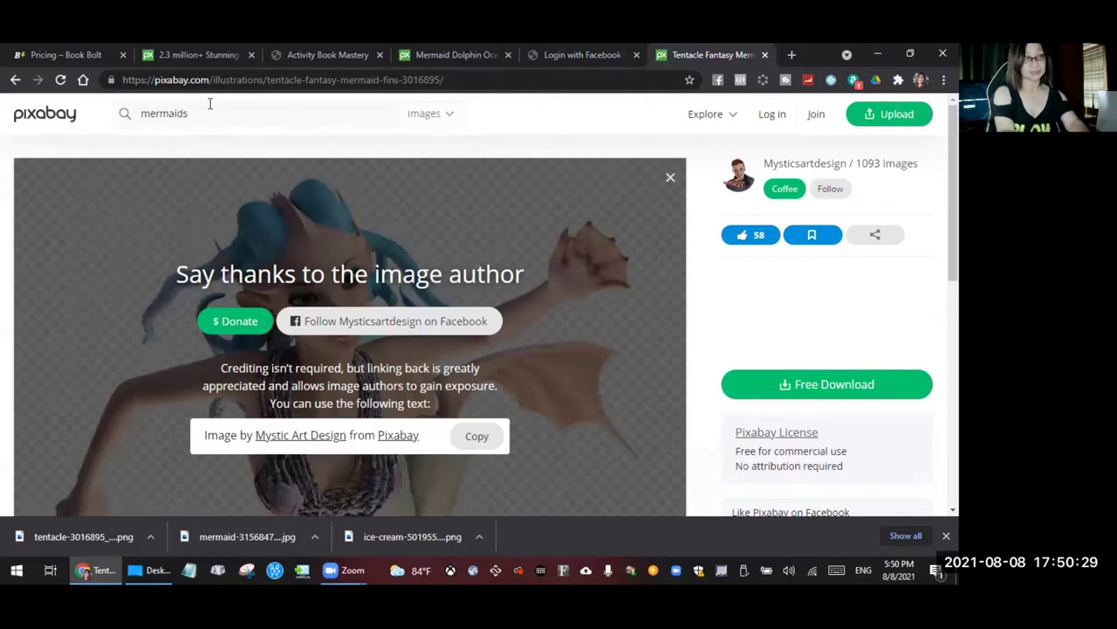
pyautogui.press('Return')
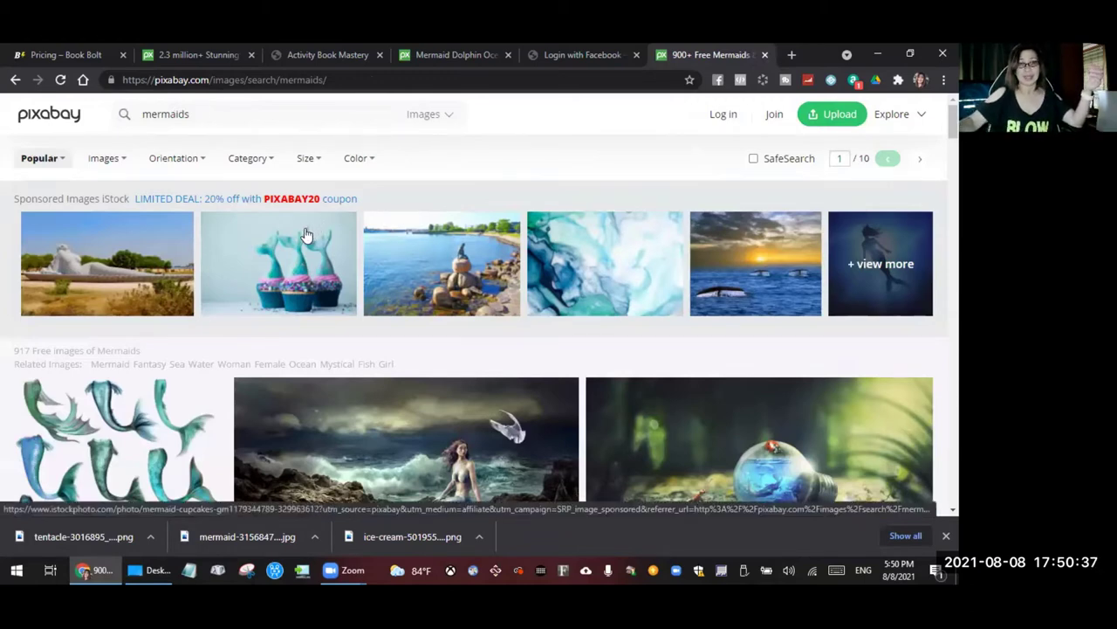
# Step: Scroll through the Pixabay mermaid image results
pyautogui.scroll(-3, 412, 393)
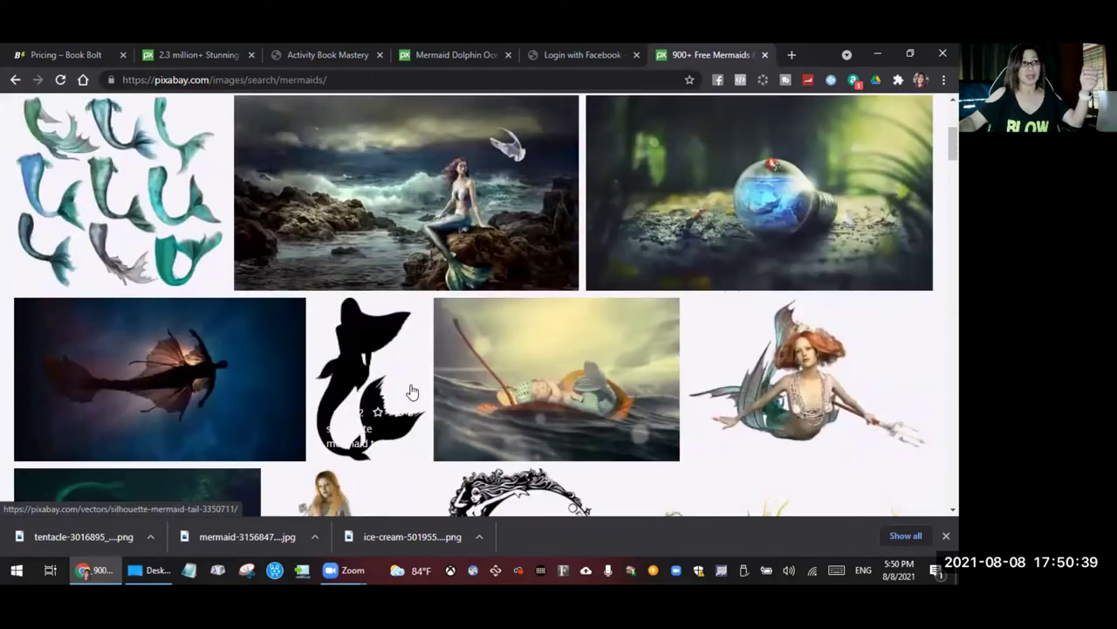
pyautogui.scroll(-4, 412, 392)
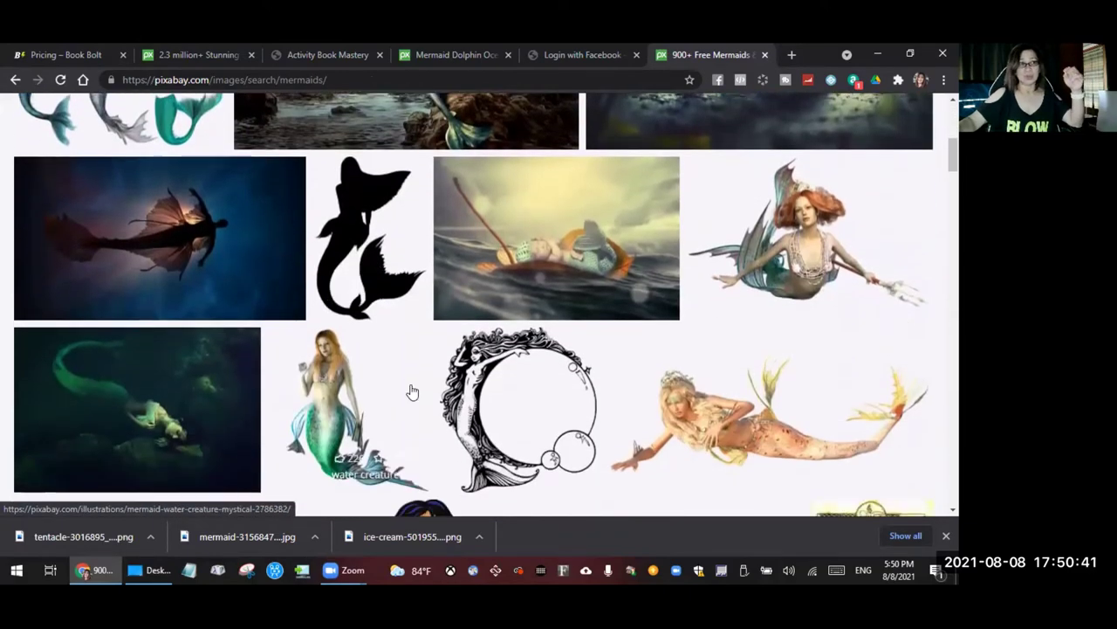
pyautogui.scroll(-5, 412, 392)
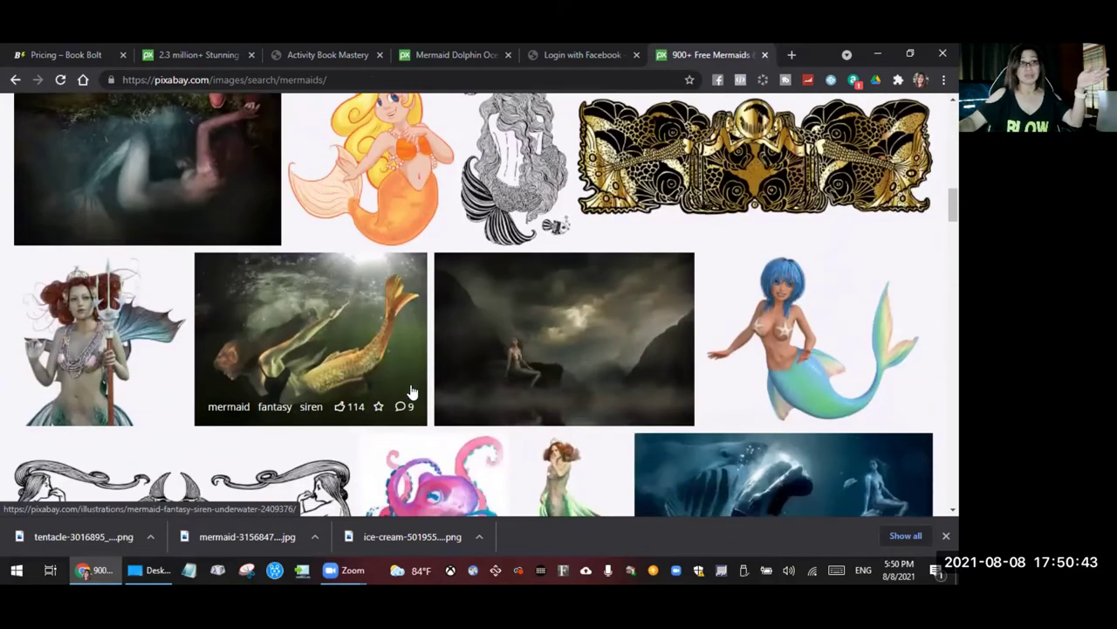
pyautogui.scroll(-2, 412, 392)
pyautogui.scroll(-8, 412, 392)
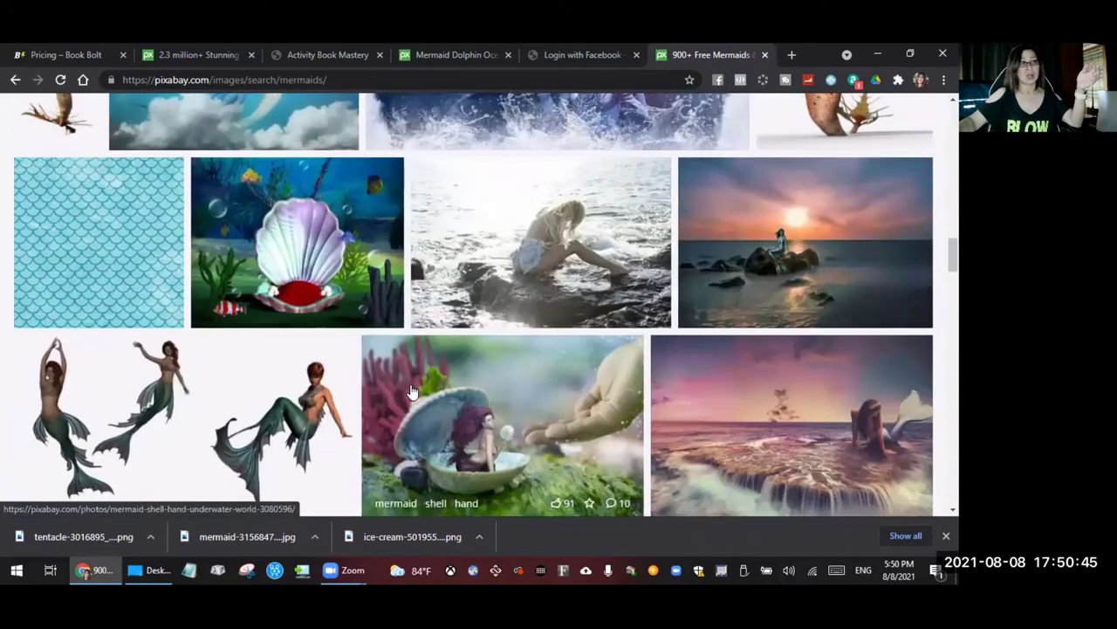
pyautogui.scroll(3, 412, 392)
pyautogui.scroll(-2, 412, 392)
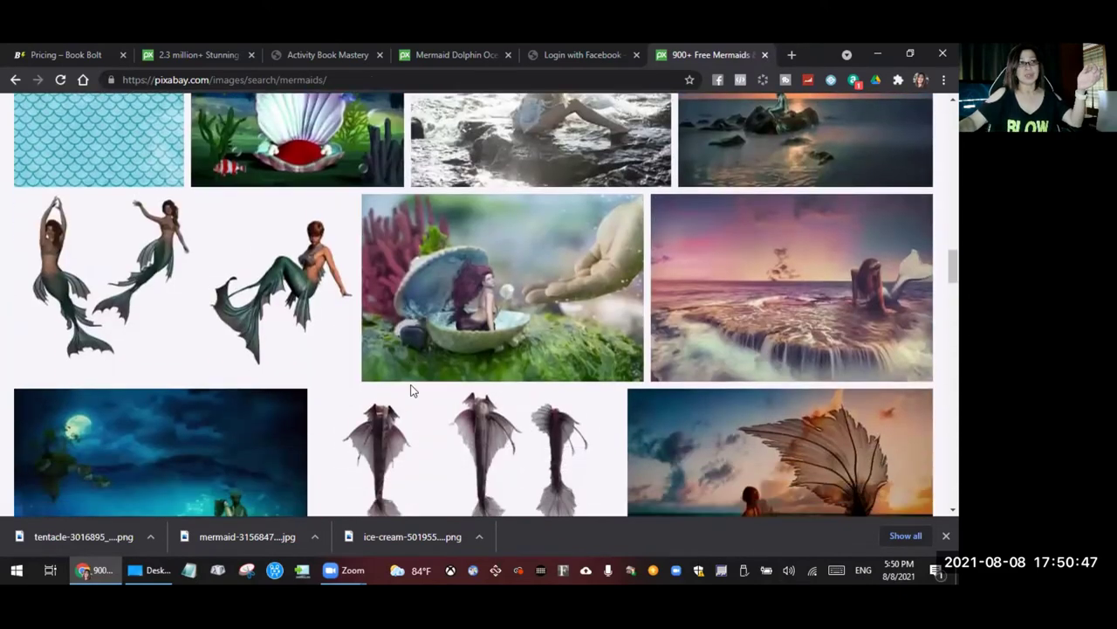
pyautogui.scroll(-5, 412, 392)
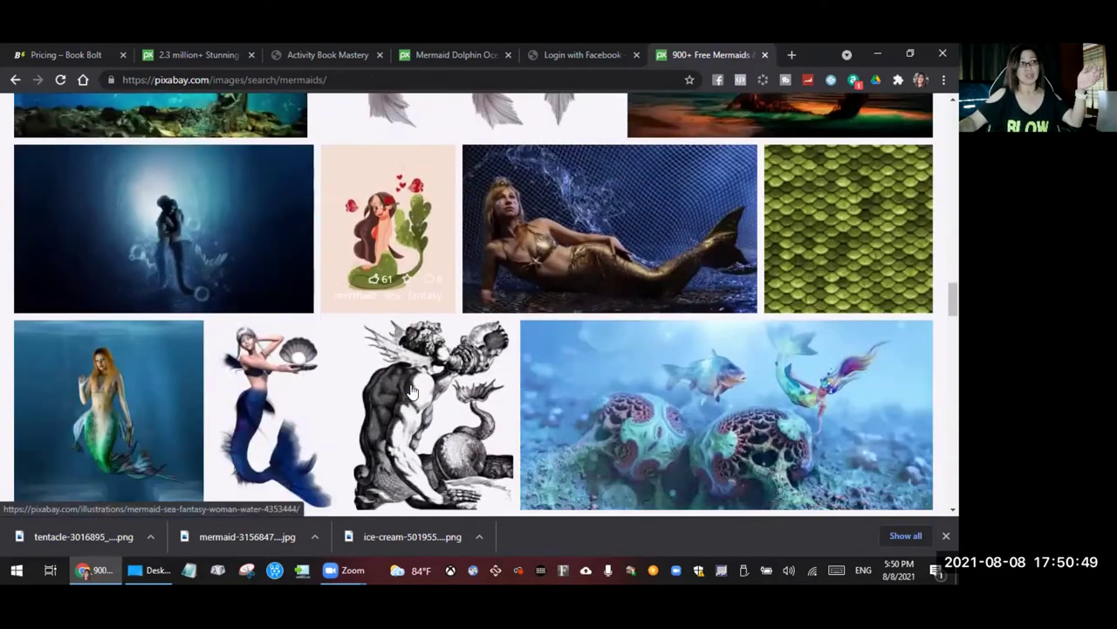
pyautogui.scroll(-5, 412, 392)
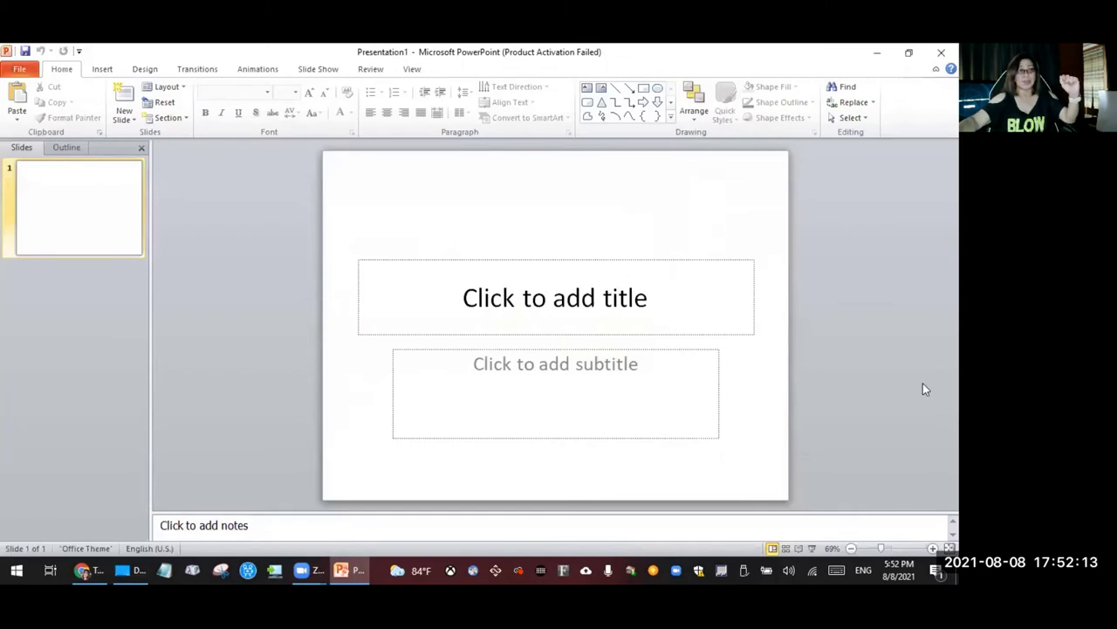
# Step: Dismiss the activation popup and cut the title and subtitle placeholders from the slide
pyautogui.click(628, 441)
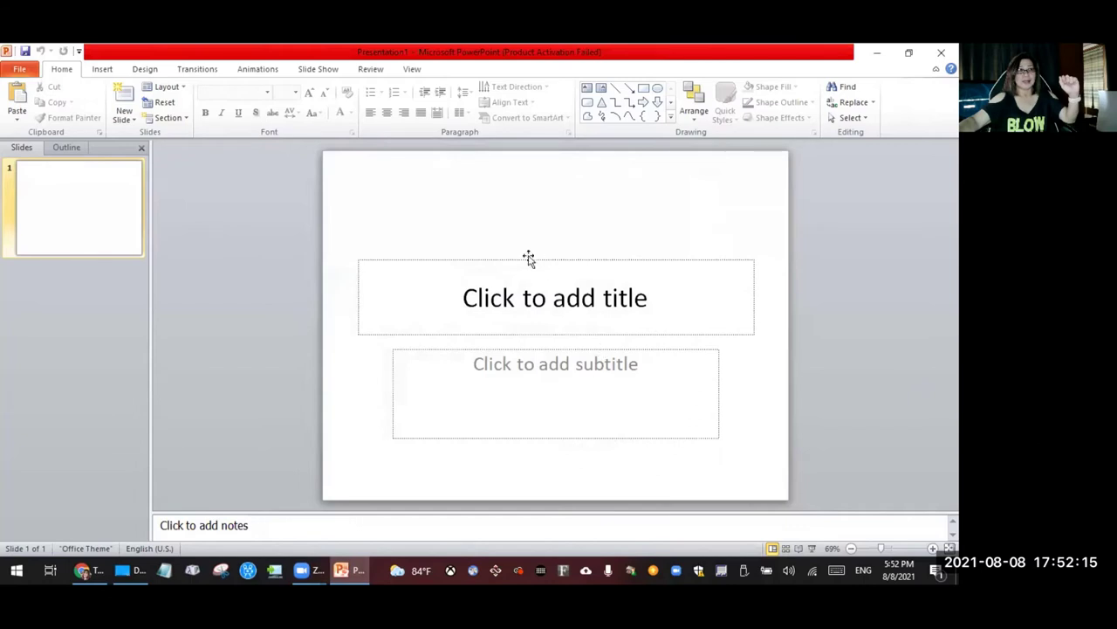
pyautogui.rightClick(514, 268)
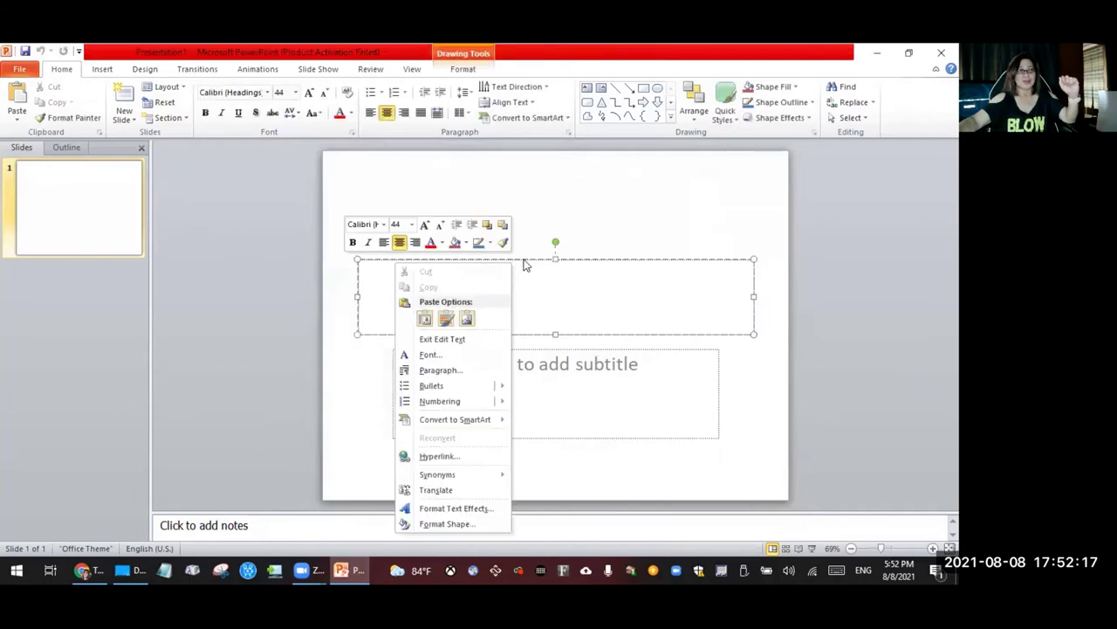
pyautogui.rightClick(524, 265)
pyautogui.click(489, 268)
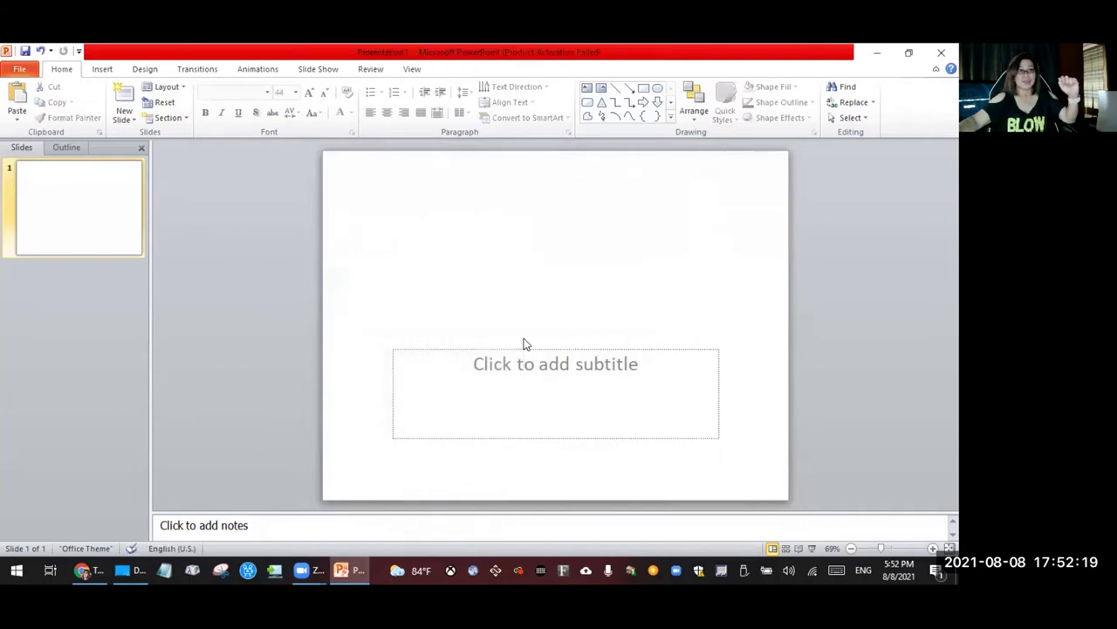
pyautogui.rightClick(526, 346)
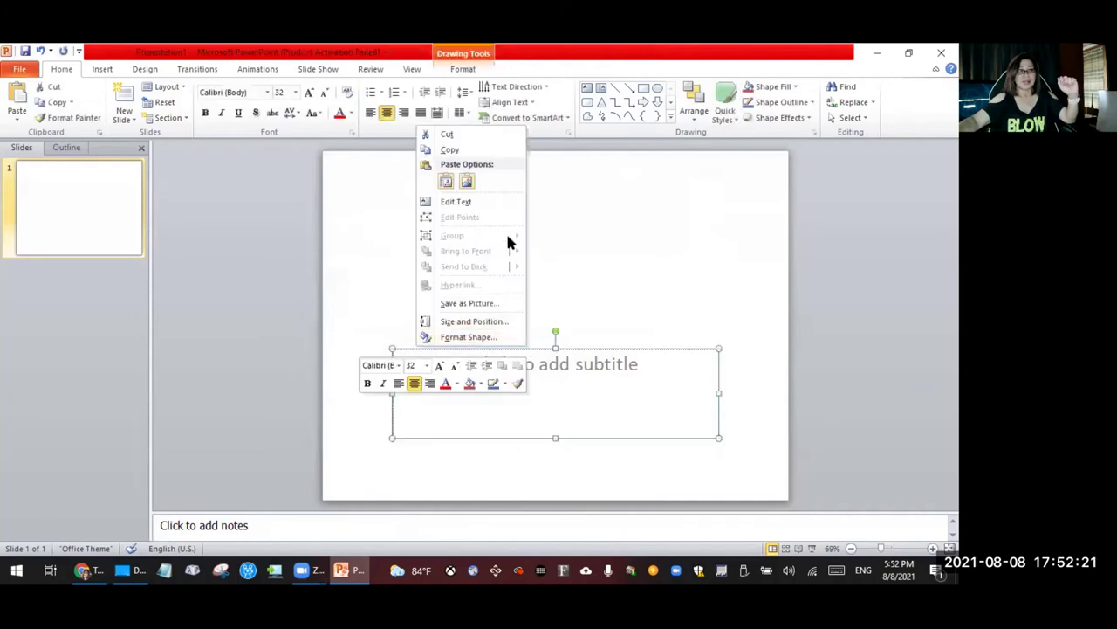
pyautogui.click(469, 135)
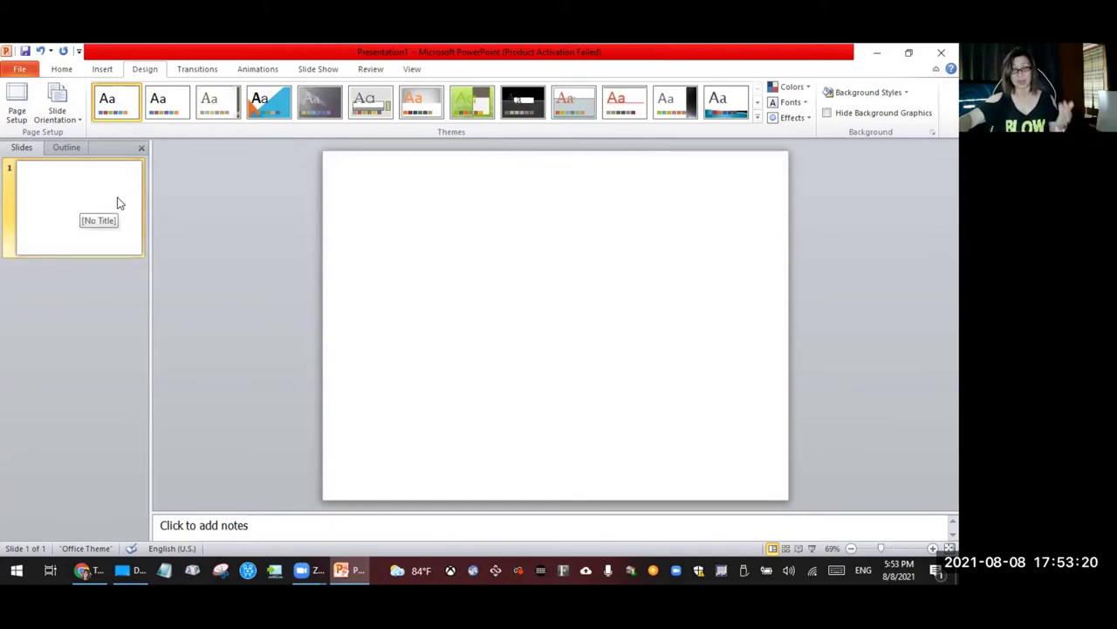
# Step: Set the slide to portrait orientation, 7.5 by 10 inches, in Page Setup
pyautogui.click(17, 114)
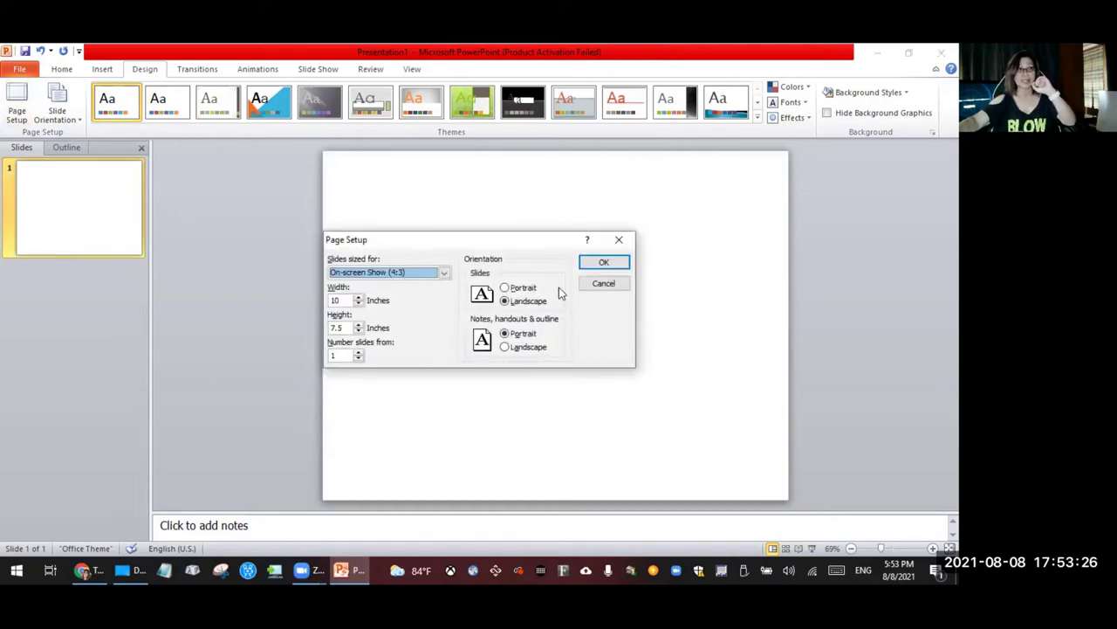
pyautogui.click(504, 288)
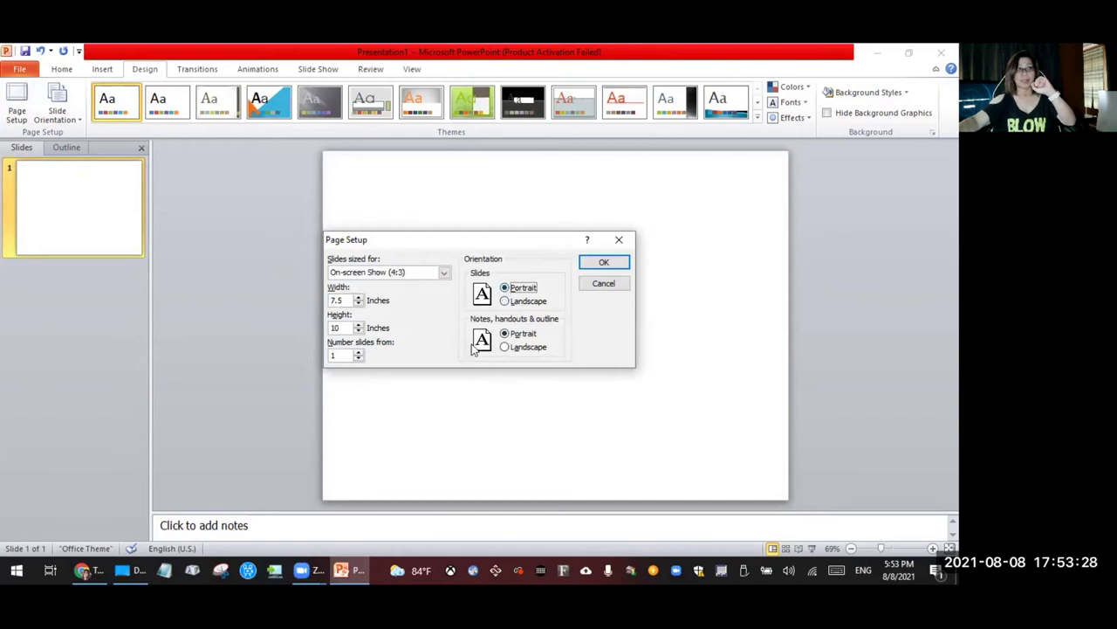
pyautogui.click(602, 261)
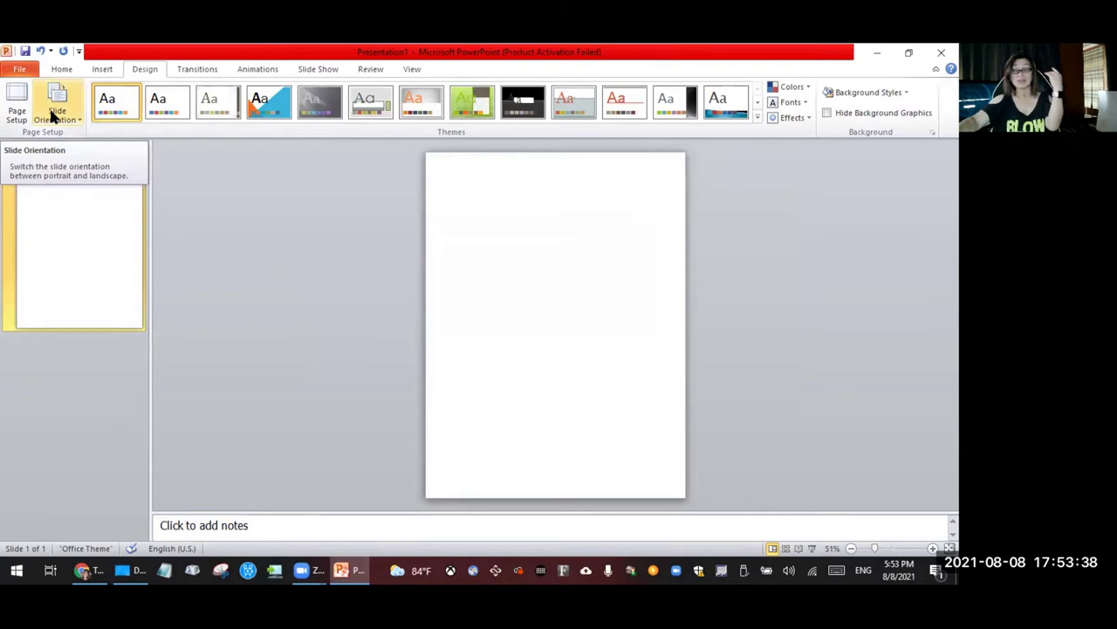
# Step: Insert mermaid-3156847_1280.jpg from the Pictures folder onto the slide
pyautogui.click(110, 70)
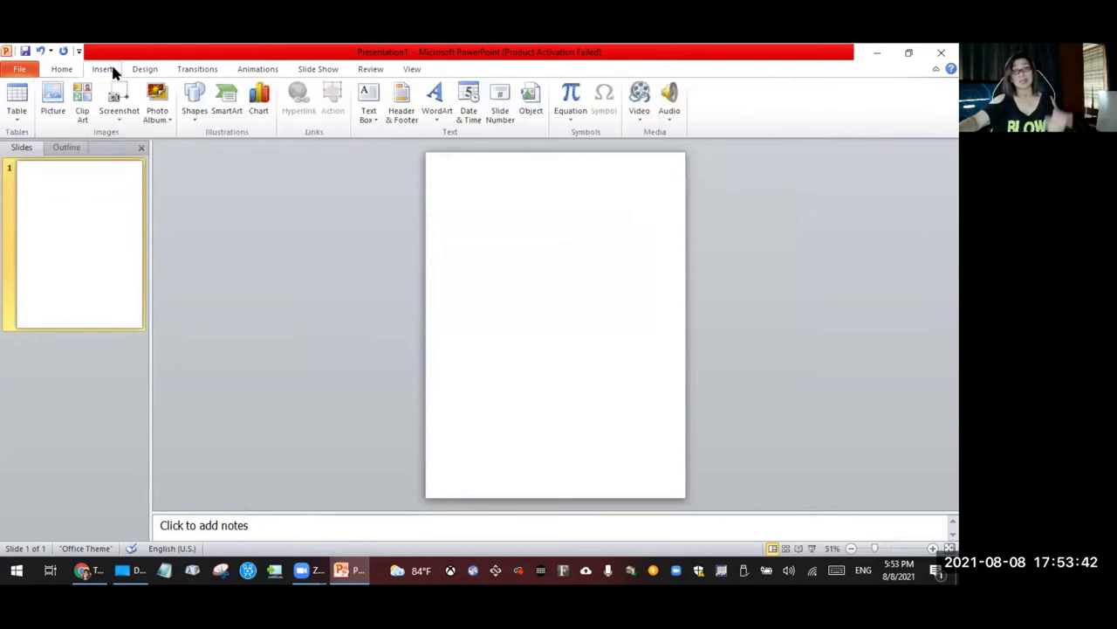
pyautogui.click(52, 112)
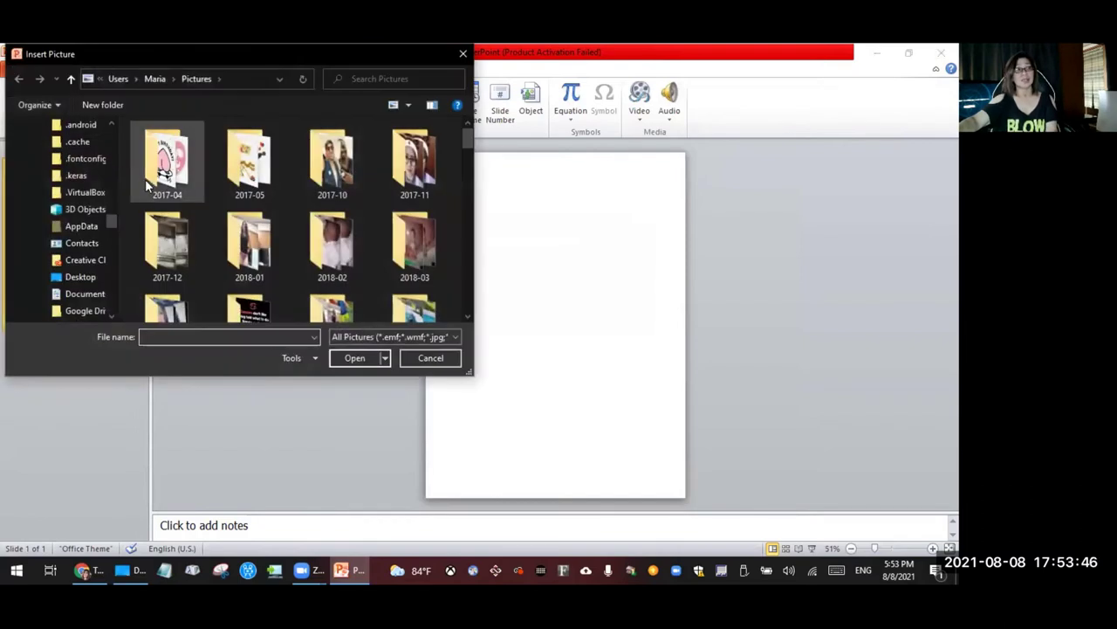
pyautogui.moveTo(113, 219); pyautogui.dragTo(115, 126)
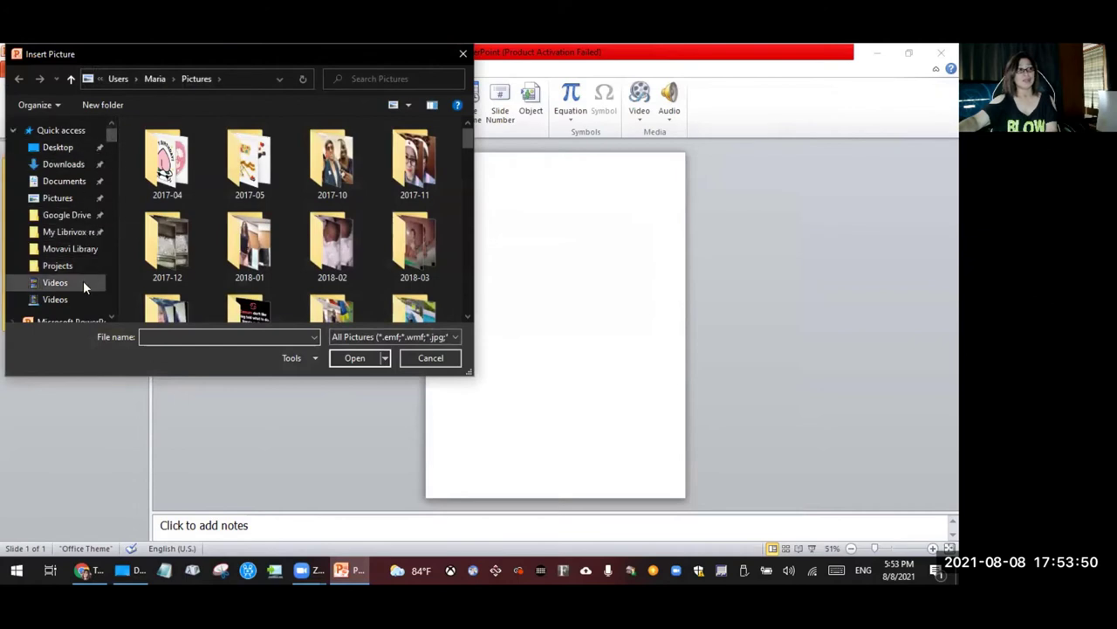
pyautogui.click(77, 197)
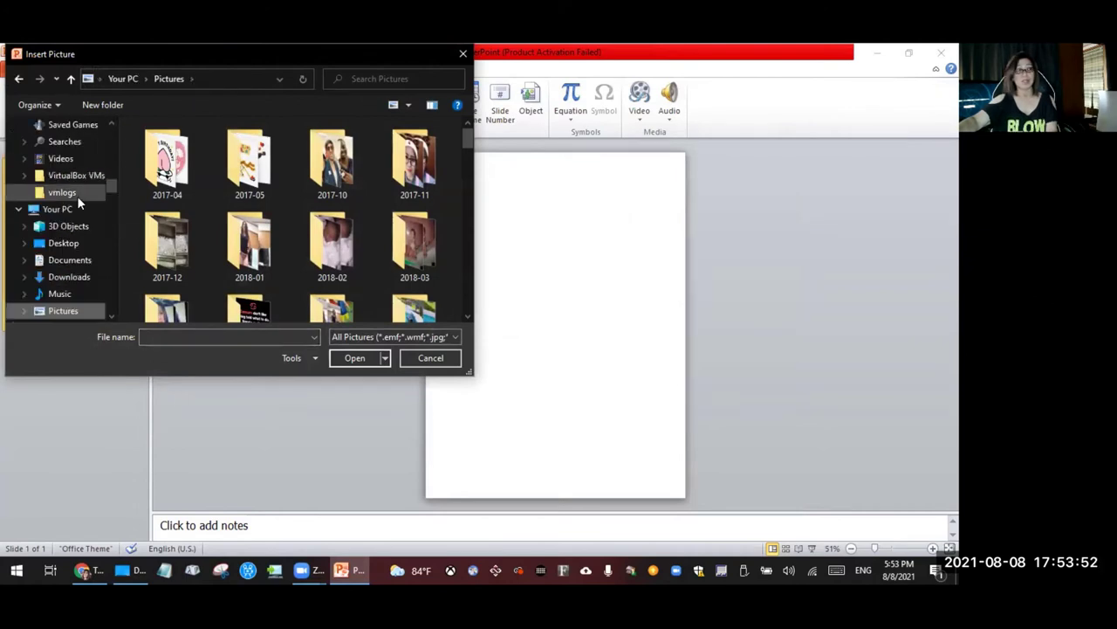
pyautogui.scroll(-8, 330, 174)
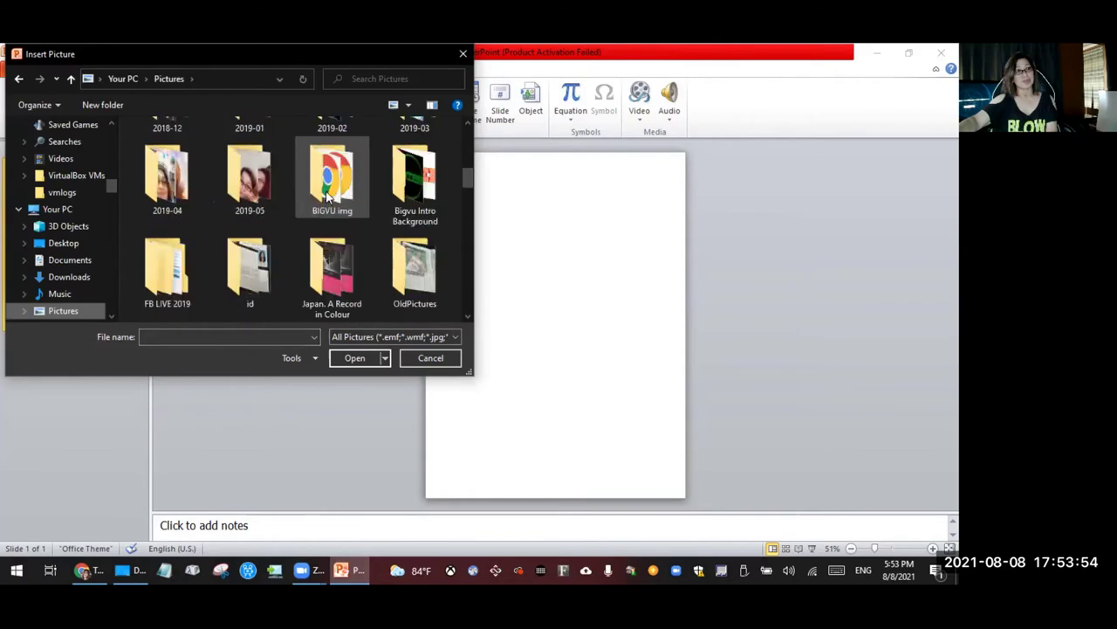
pyautogui.scroll(-10, 328, 194)
pyautogui.click(334, 155)
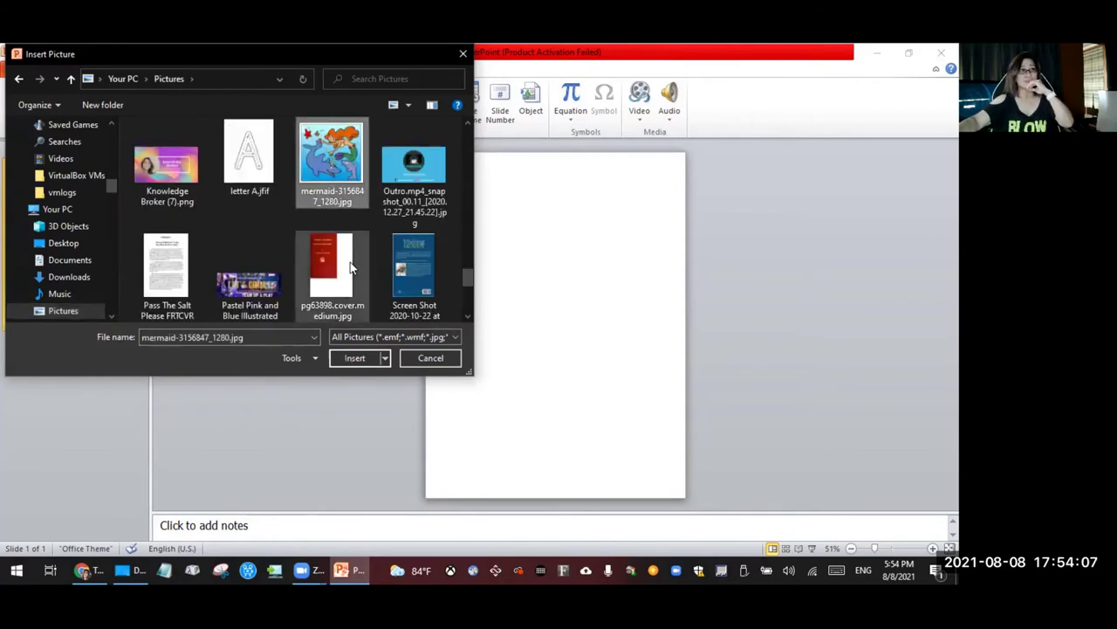
pyautogui.click(357, 359)
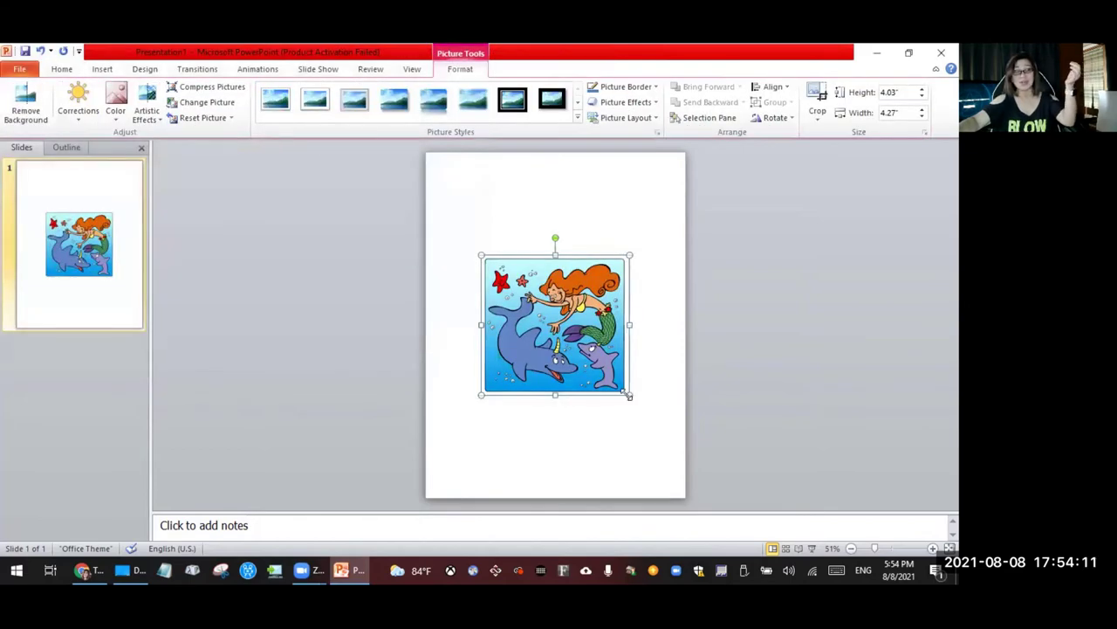
# Step: Enlarge the picture from its corner to nearly the slide width and centre it near the top
pyautogui.moveTo(630, 393); pyautogui.dragTo(581, 276)
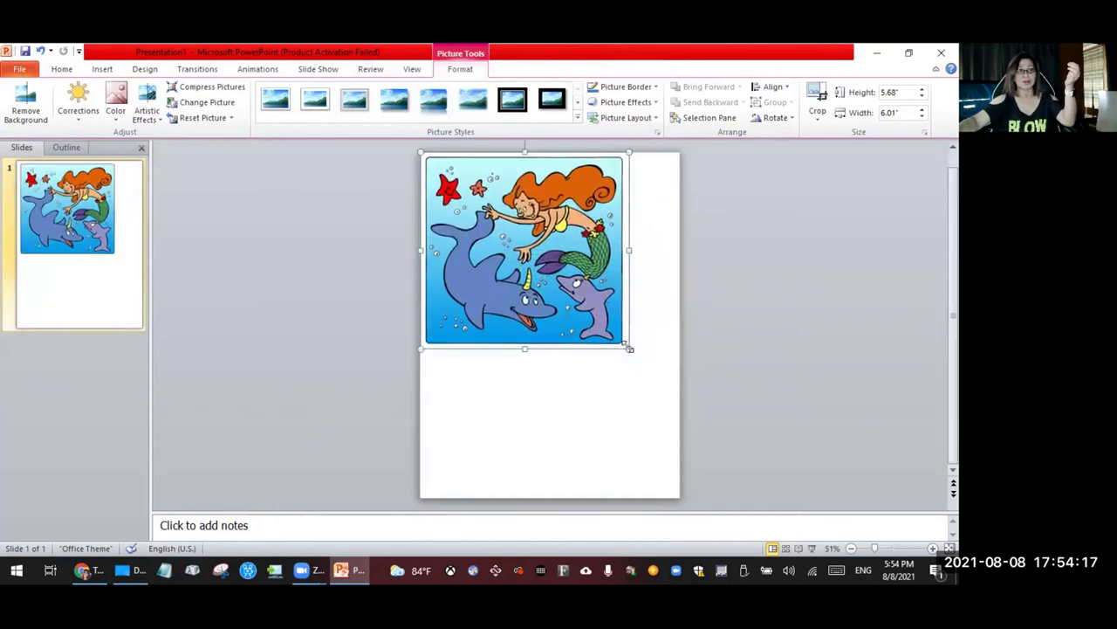
pyautogui.moveTo(629, 346)
pyautogui.mouseDown()
pyautogui.moveTo(654, 411)
pyautogui.moveTo(621, 343)
pyautogui.moveTo(623, 361)
pyautogui.mouseUp()
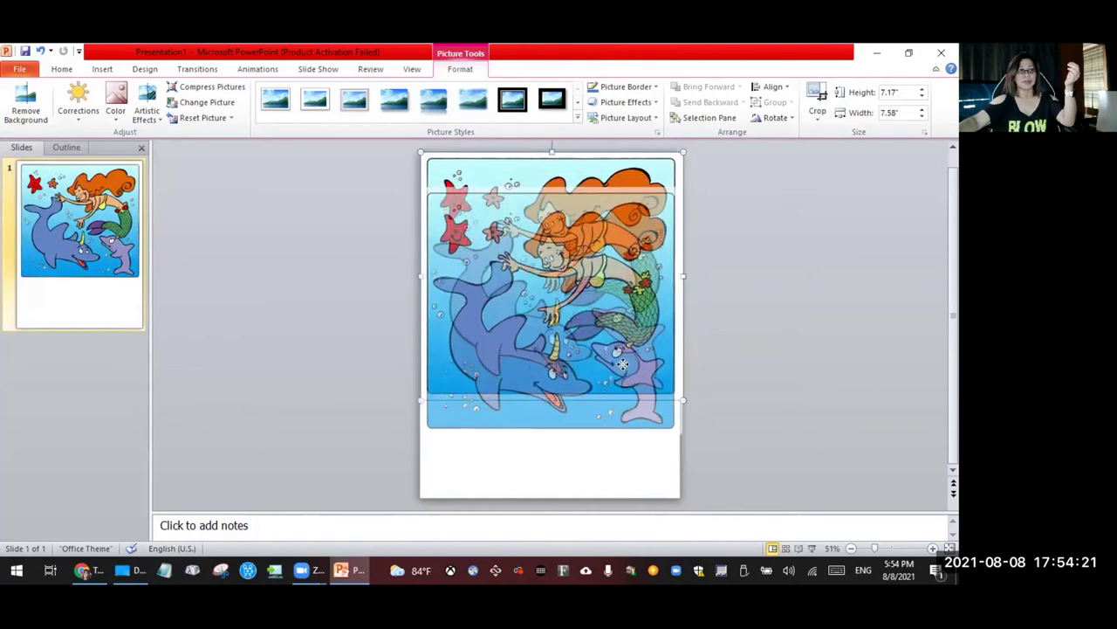
pyautogui.moveTo(623, 364); pyautogui.dragTo(619, 359)
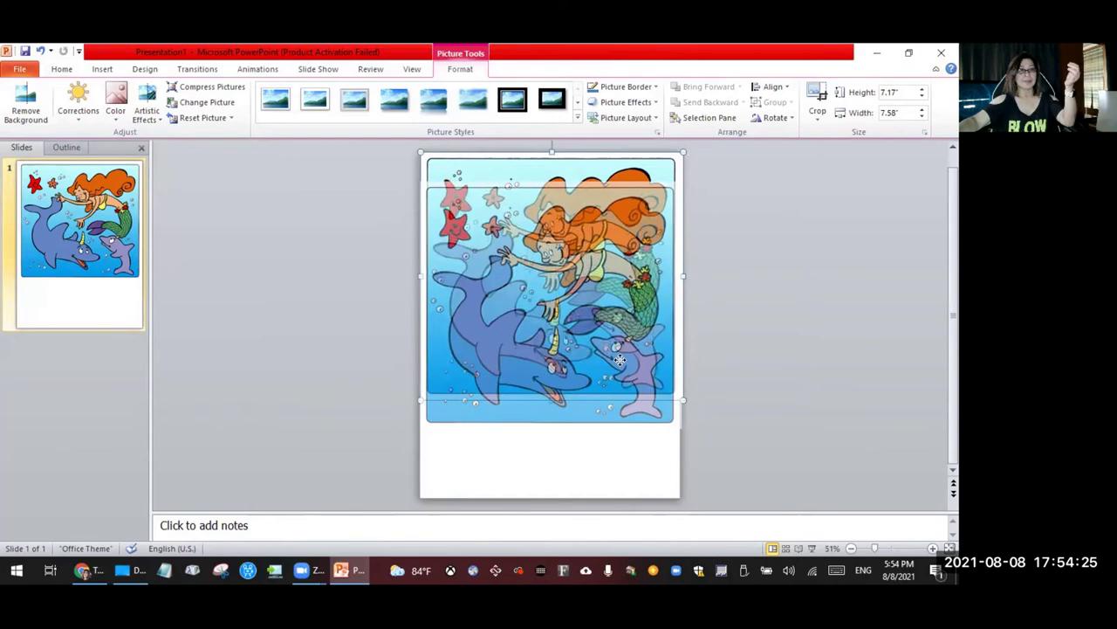
pyautogui.moveTo(619, 359); pyautogui.dragTo(621, 362)
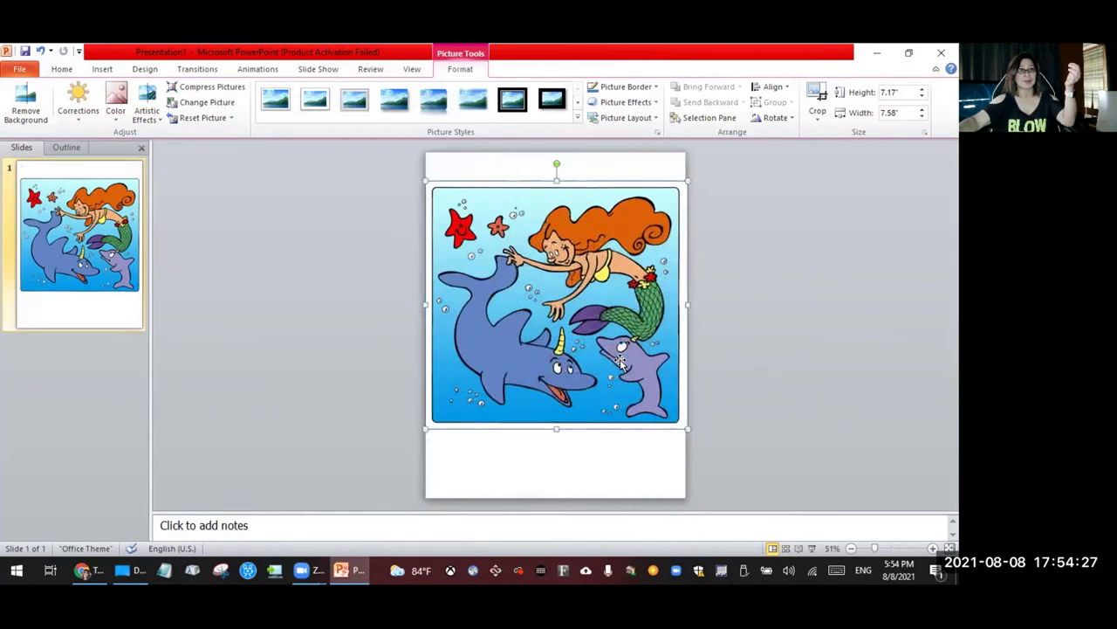
pyautogui.click(730, 344)
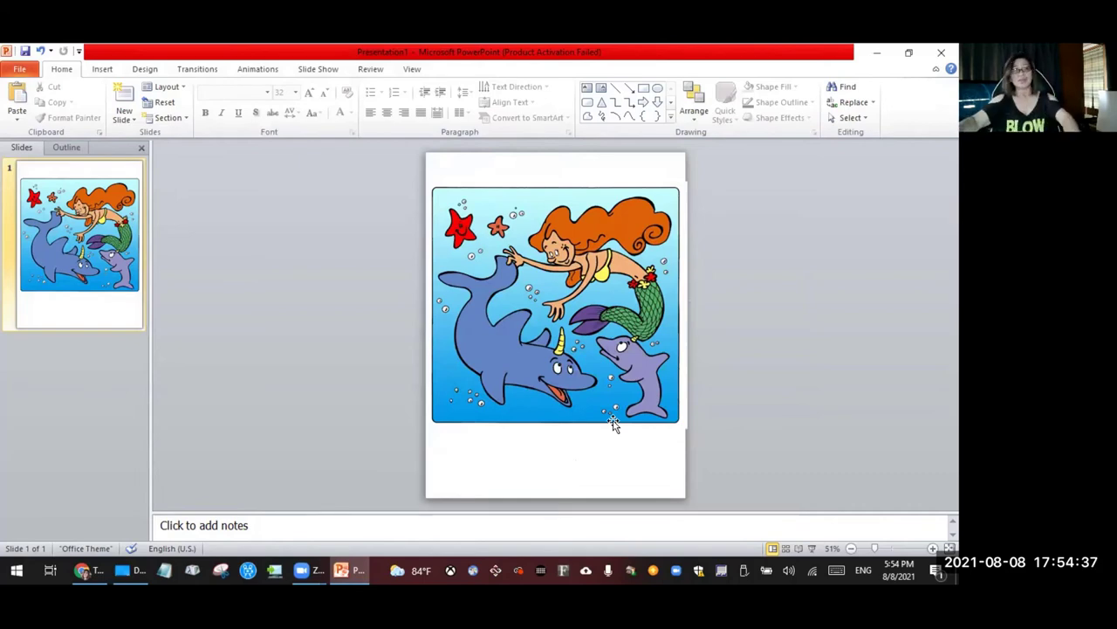
# Step: Nudge the picture slightly lower on the slide and check its placement
pyautogui.doubleClick(552, 289)
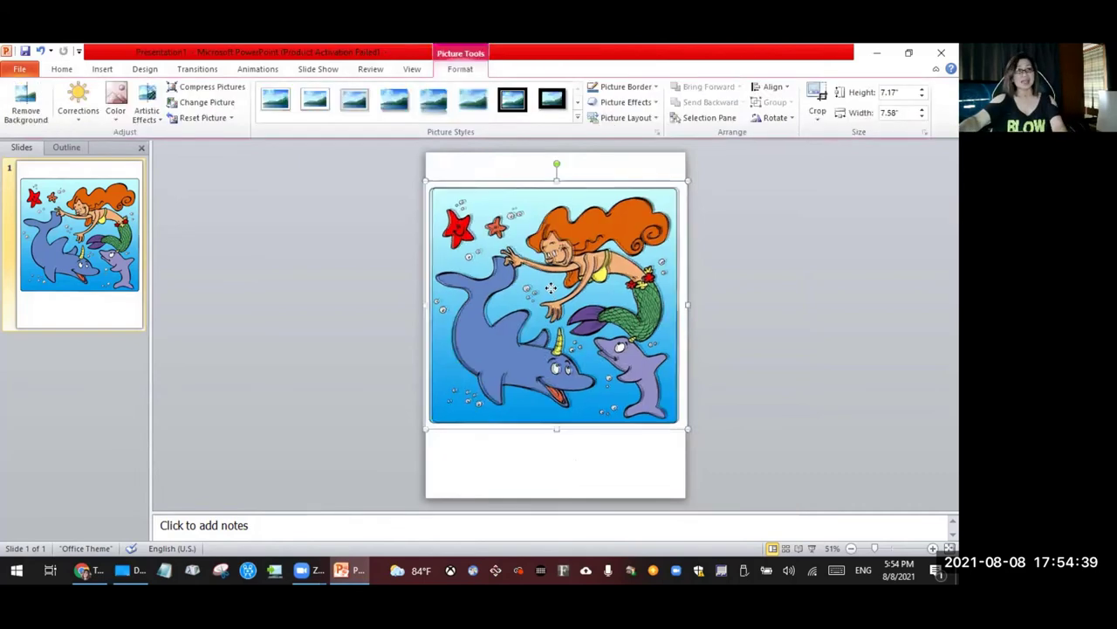
pyautogui.moveTo(552, 289); pyautogui.dragTo(553, 303)
pyautogui.click(269, 294)
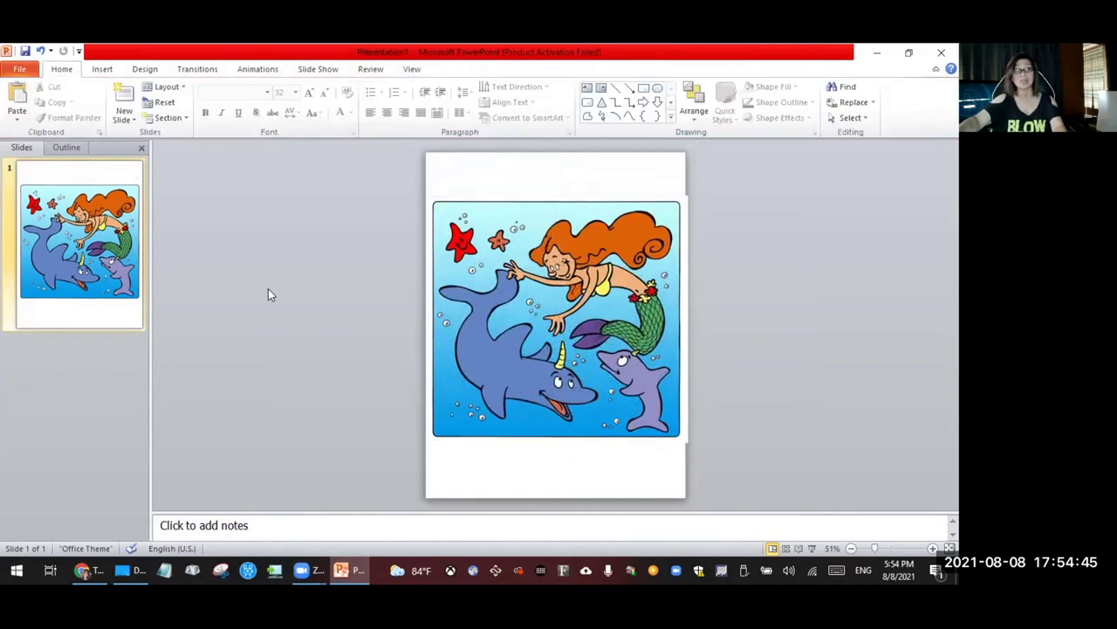
pyautogui.click(680, 202)
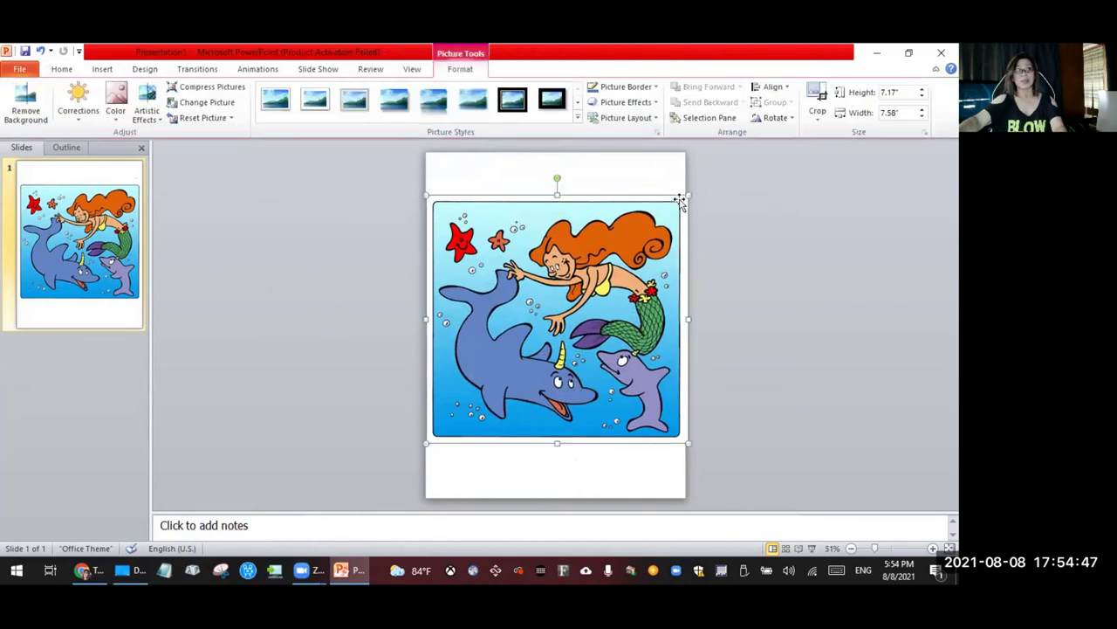
pyautogui.click(340, 264)
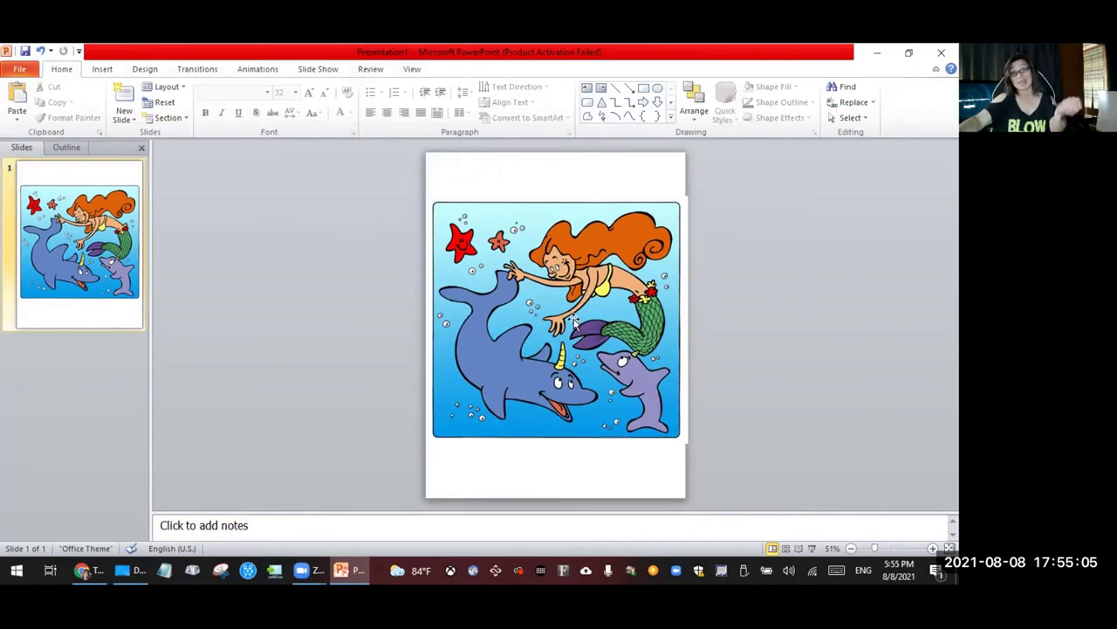
pyautogui.rightClick(461, 265)
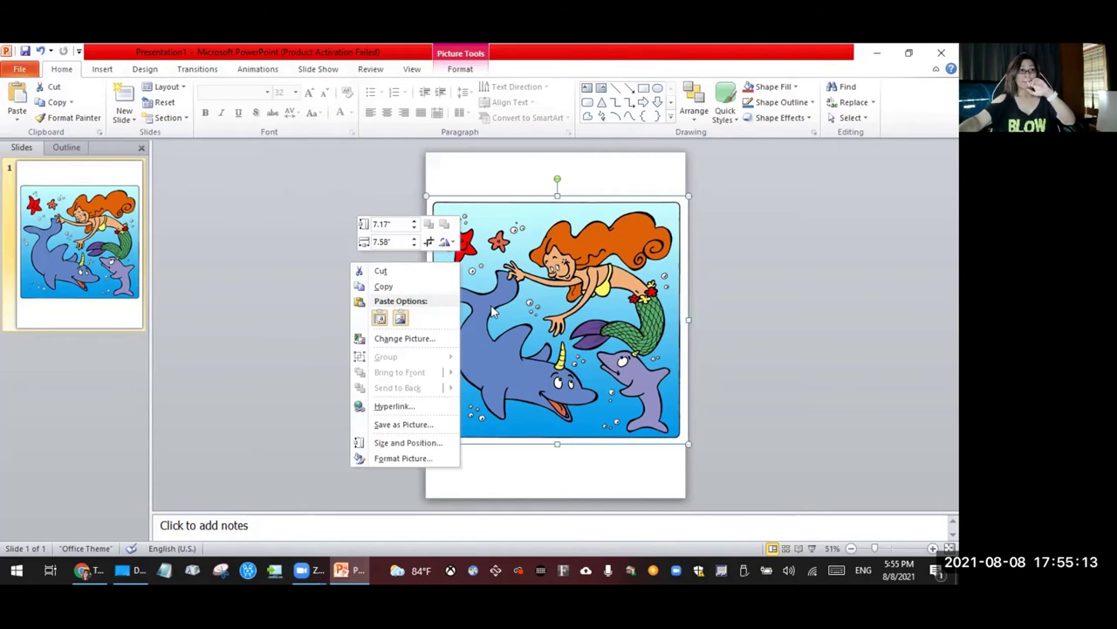
# Step: Set the picture's Sharpen to 100%, Brightness to 75% and Contrast to 100%
pyautogui.click(418, 460)
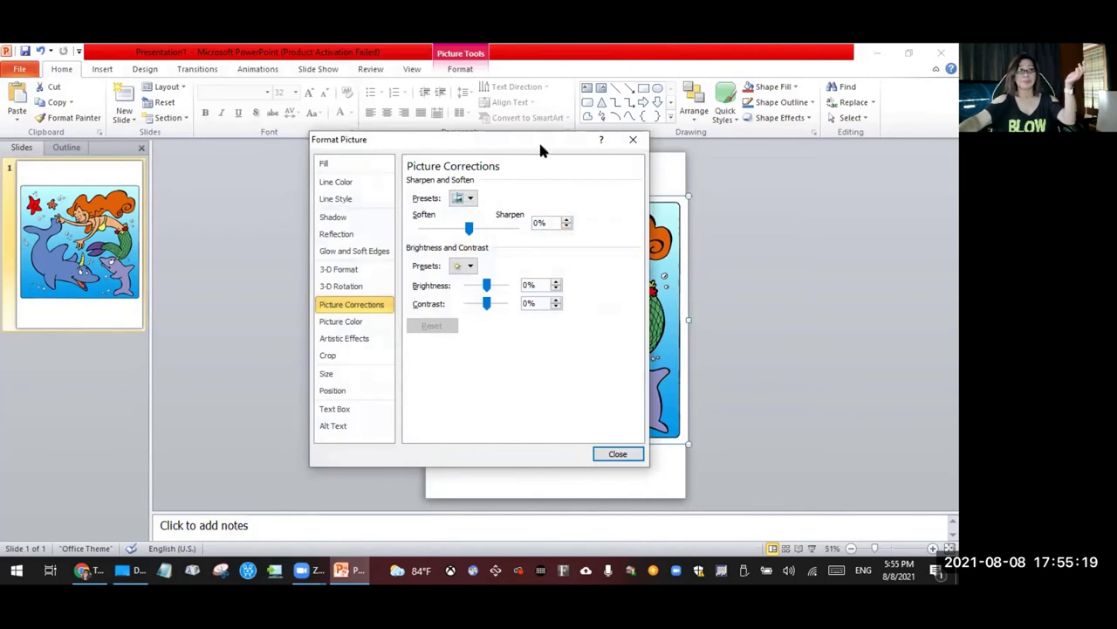
pyautogui.moveTo(538, 139); pyautogui.dragTo(299, 170)
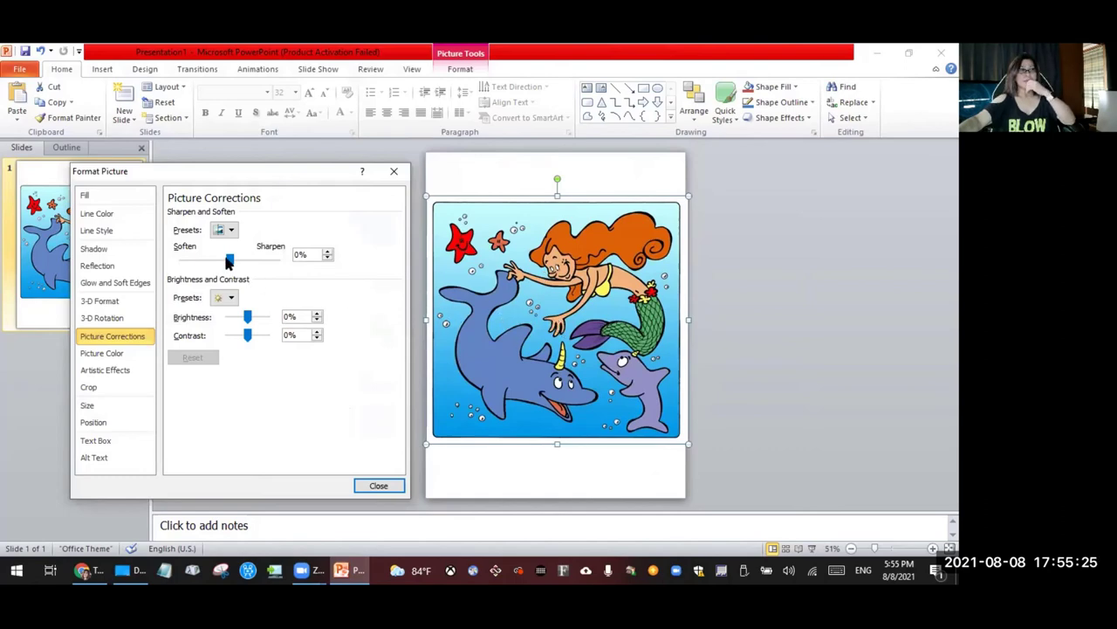
pyautogui.moveTo(229, 261); pyautogui.dragTo(282, 266)
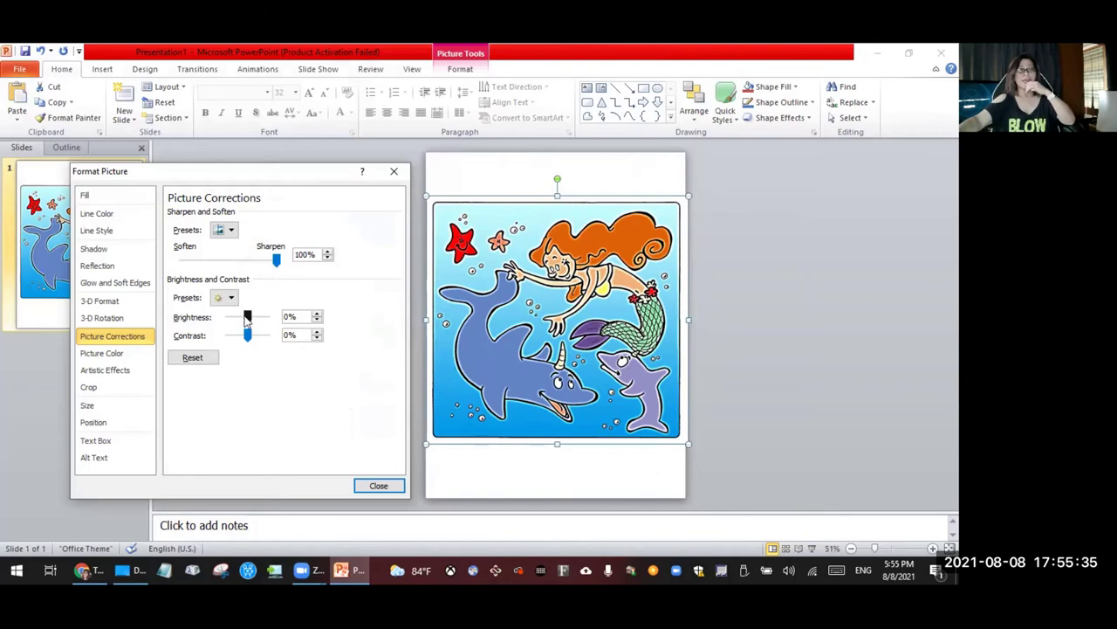
pyautogui.moveTo(247, 319); pyautogui.dragTo(261, 319)
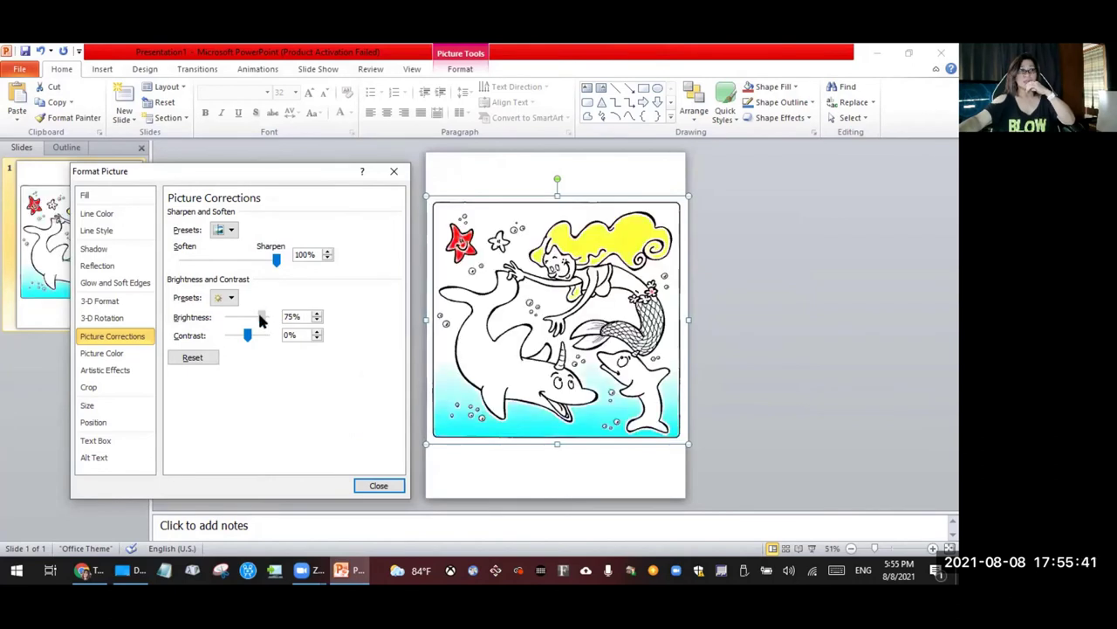
pyautogui.moveTo(247, 336); pyautogui.dragTo(270, 343)
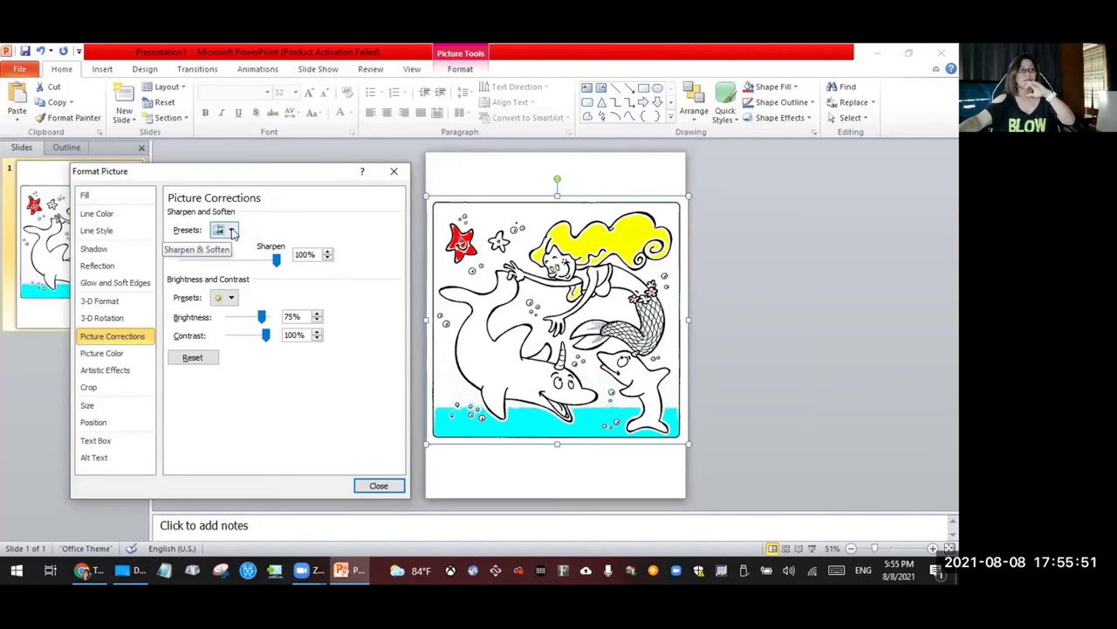
# Step: Under Picture Color, drop Saturation to 0% and set Temperature to 5,750
pyautogui.click(122, 356)
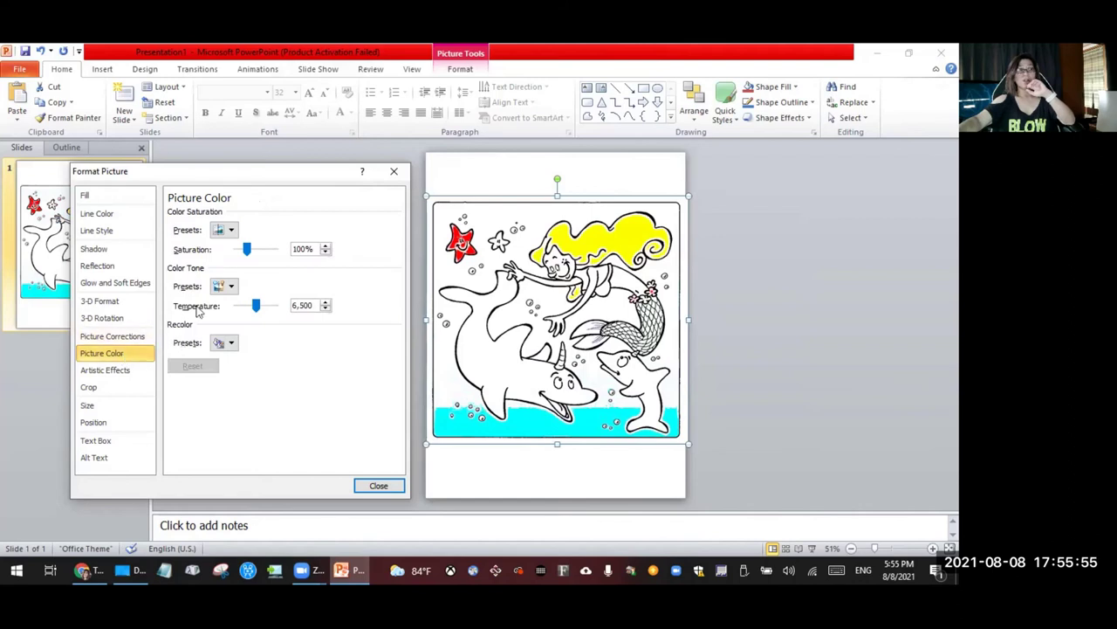
pyautogui.moveTo(248, 250)
pyautogui.mouseDown()
pyautogui.moveTo(276, 255)
pyautogui.moveTo(236, 252)
pyautogui.mouseUp()
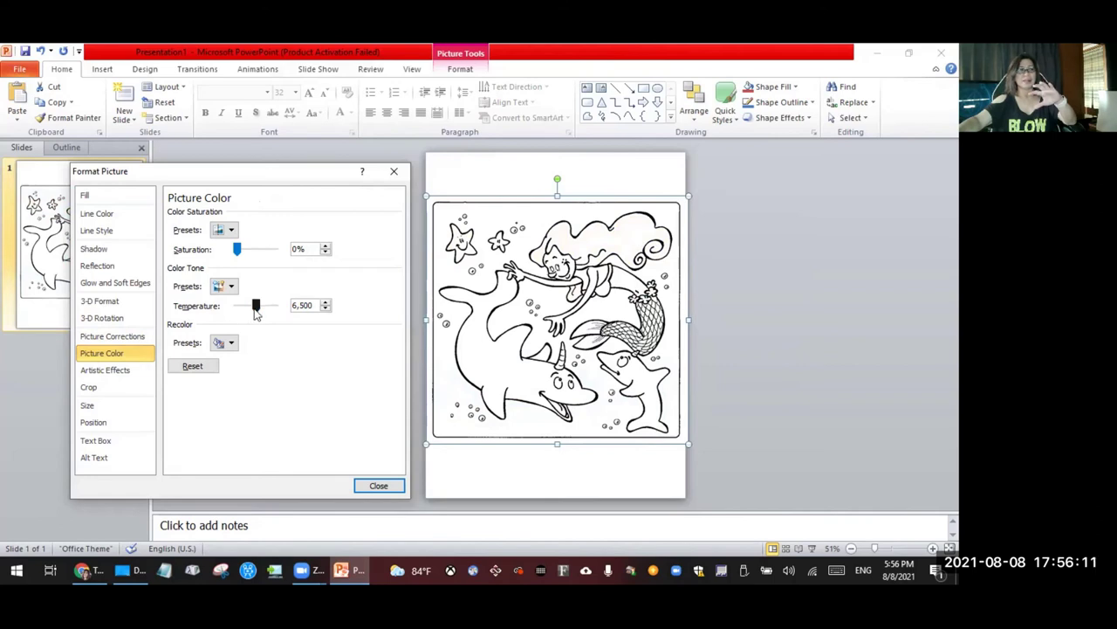
pyautogui.moveTo(256, 312)
pyautogui.mouseDown()
pyautogui.moveTo(272, 312)
pyautogui.moveTo(237, 313)
pyautogui.moveTo(257, 315)
pyautogui.mouseUp()
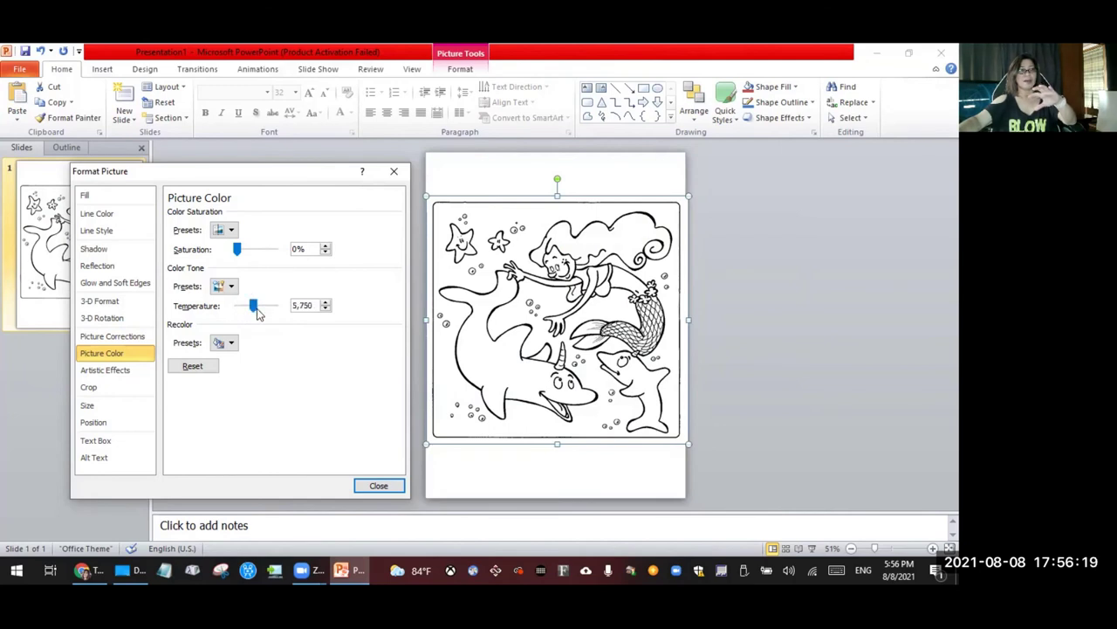